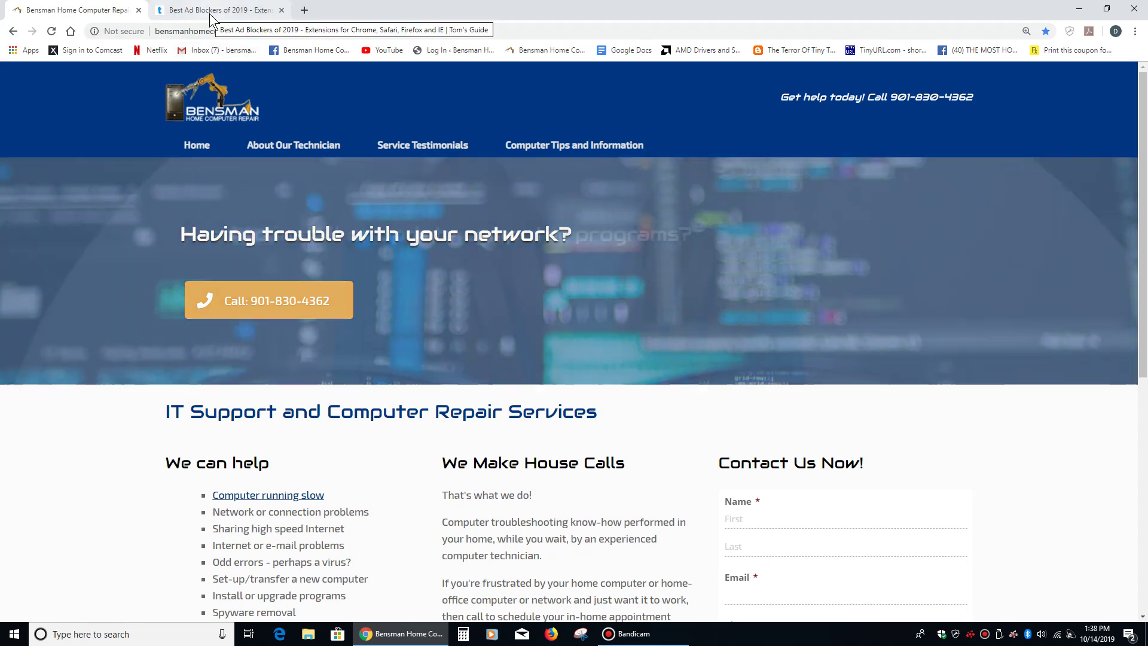
Step: Open the Tom's Guide article on best ad blockers and look over its ads and the AdBlock Plus section
click(209, 13)
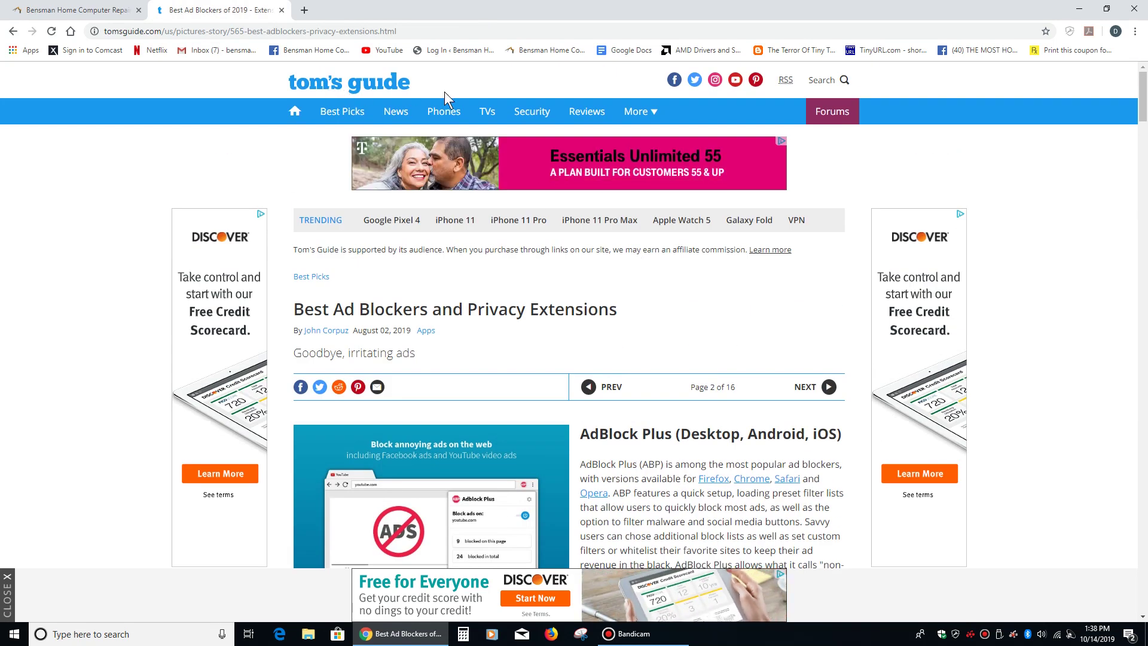
scroll(382, 158, down, 3)
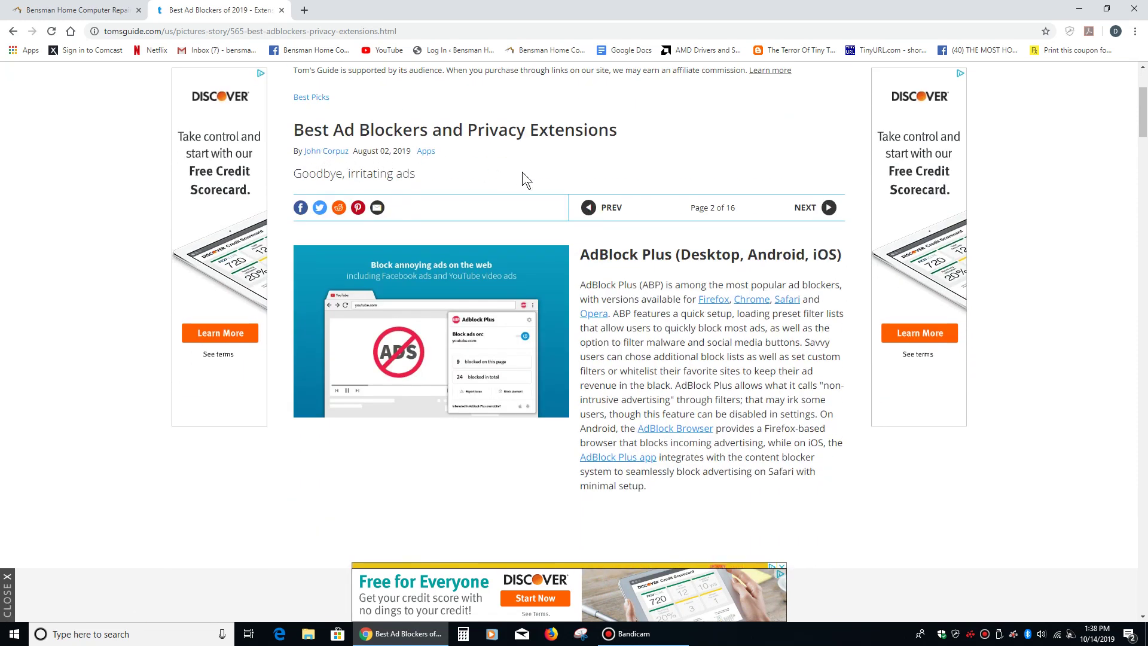
scroll(522, 171, up, 3)
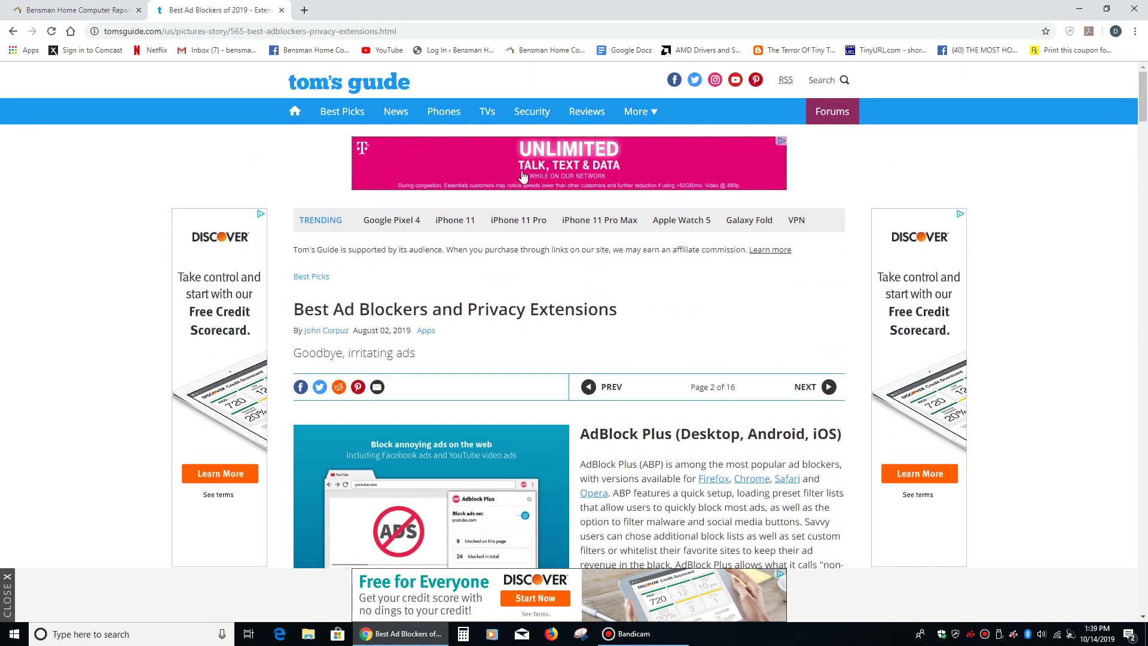
scroll(522, 171, down, 2)
scroll(522, 176, down, 1)
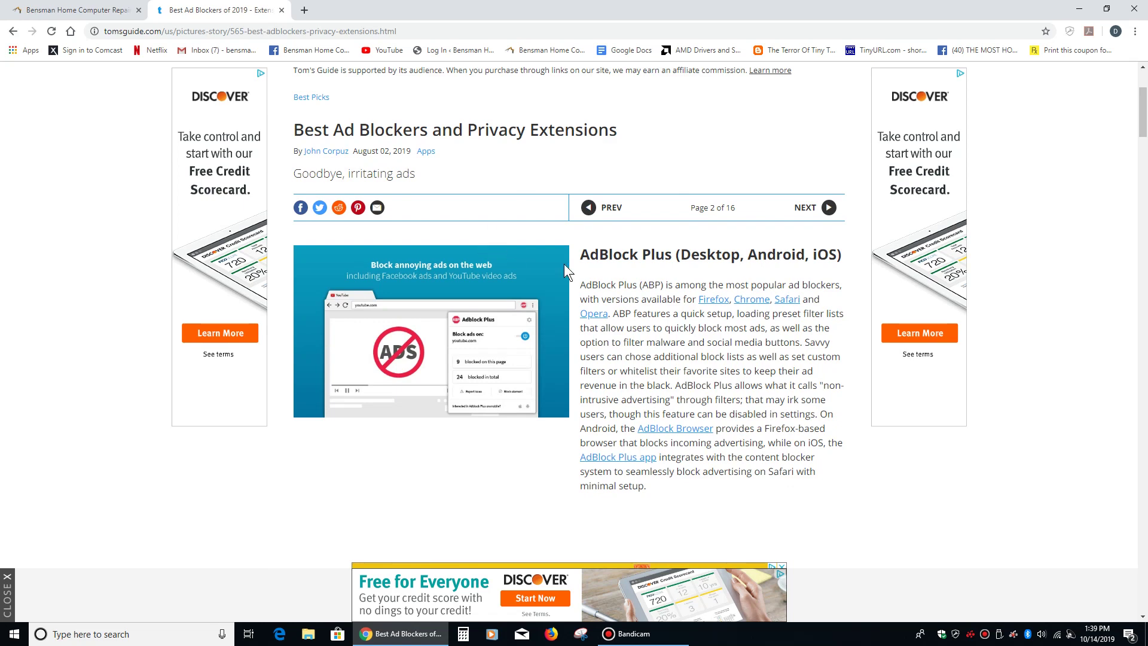
key(super+d)
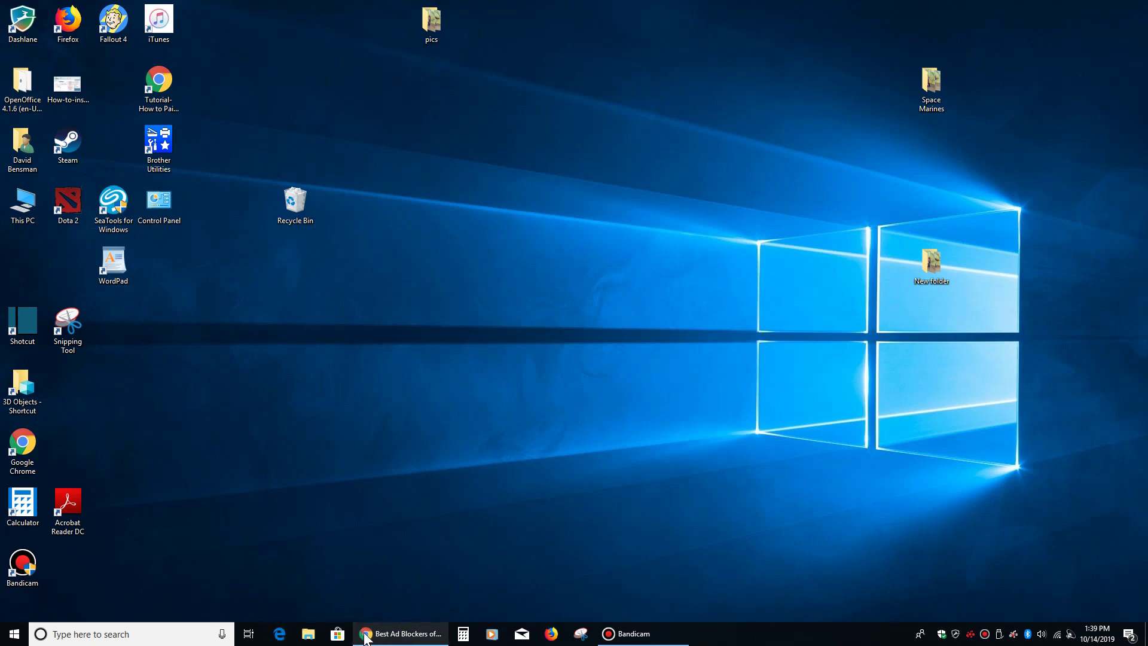
click(550, 631)
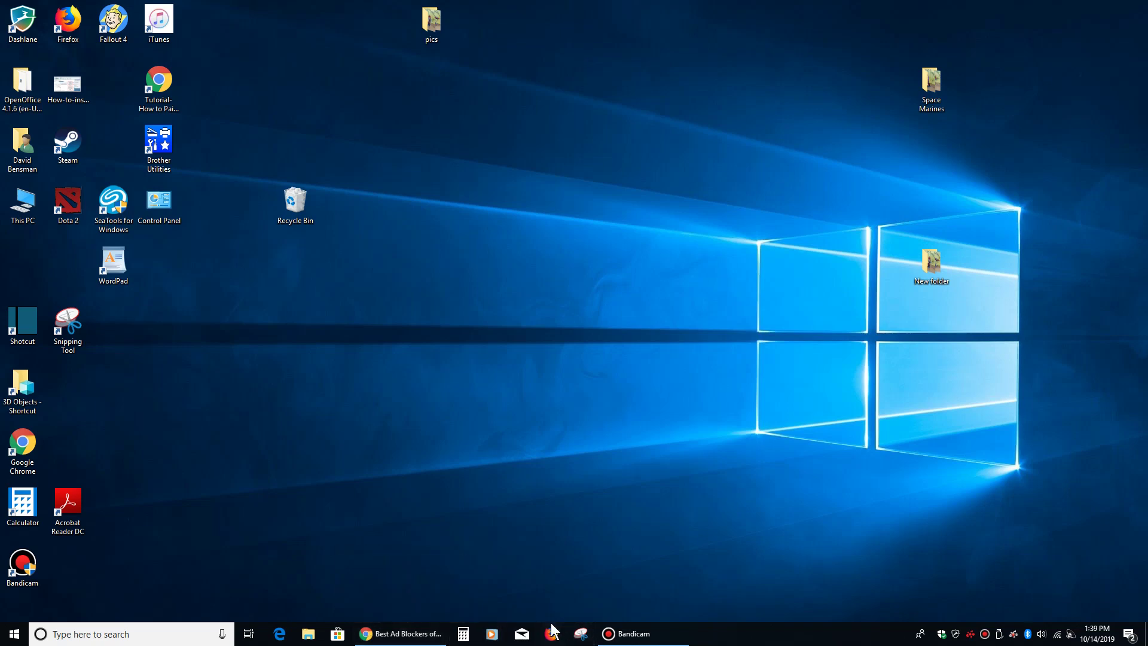
click(401, 633)
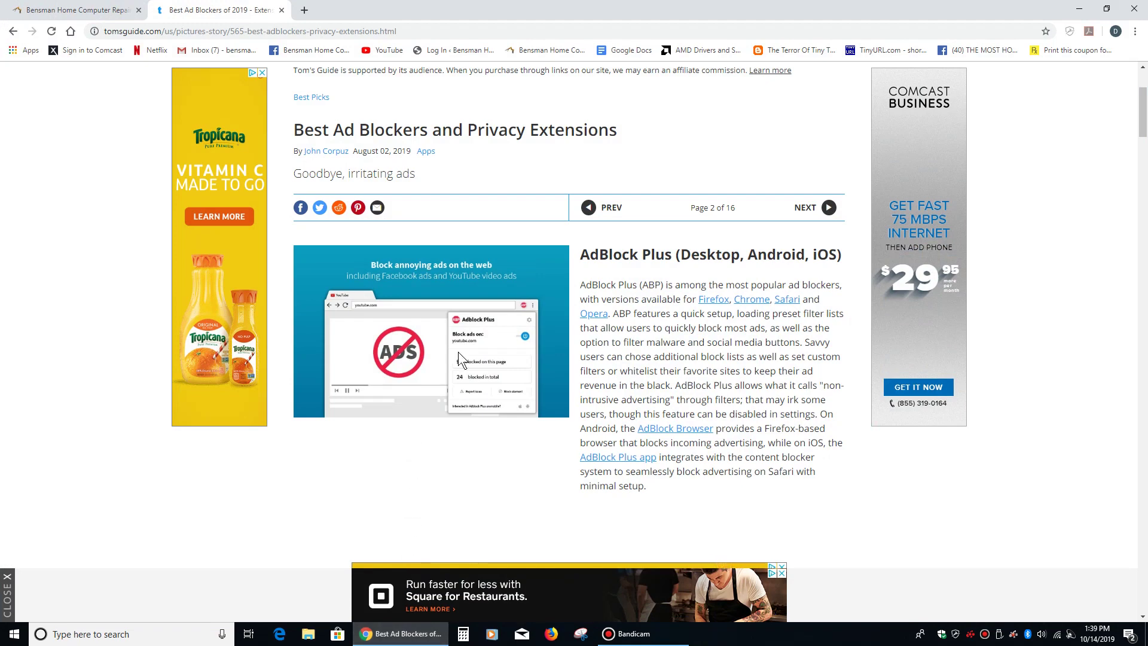
Step: Search Google for "adblock plus" in a new tab and open the official adblockplus.org site
click(304, 10)
click(494, 247)
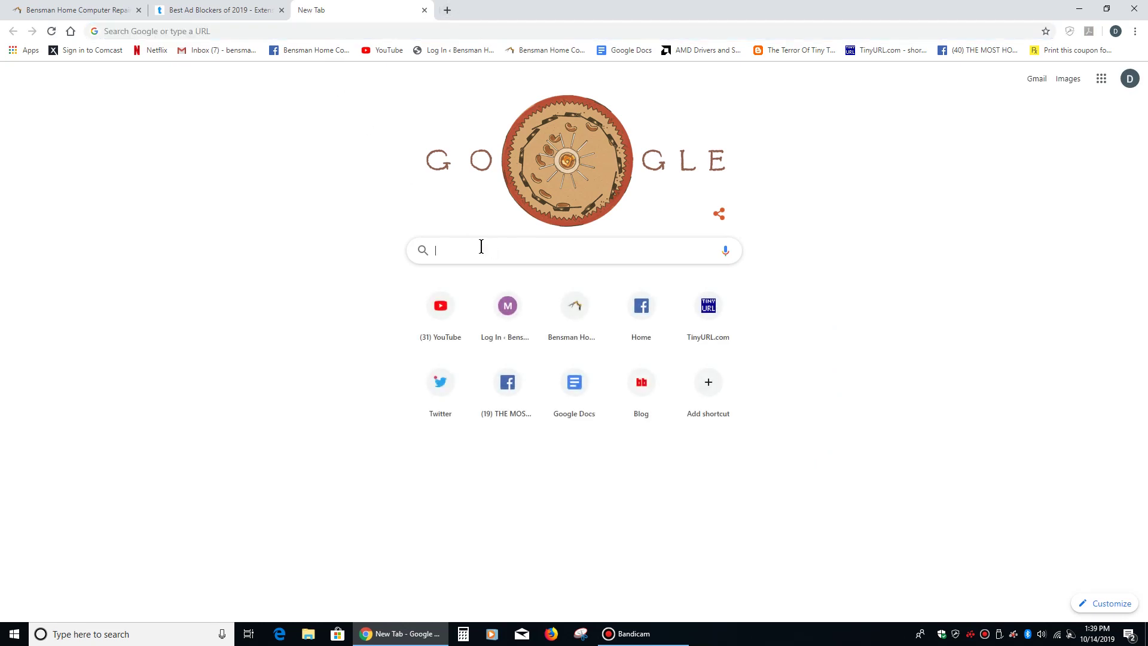
text(adbl)
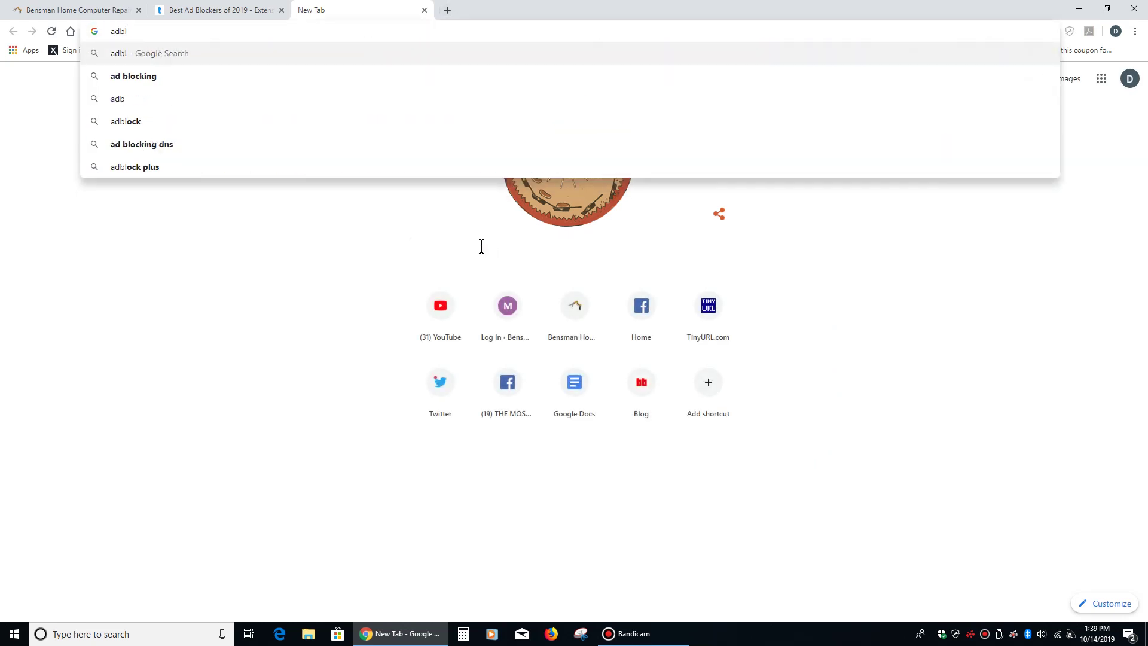
text(ock plus)
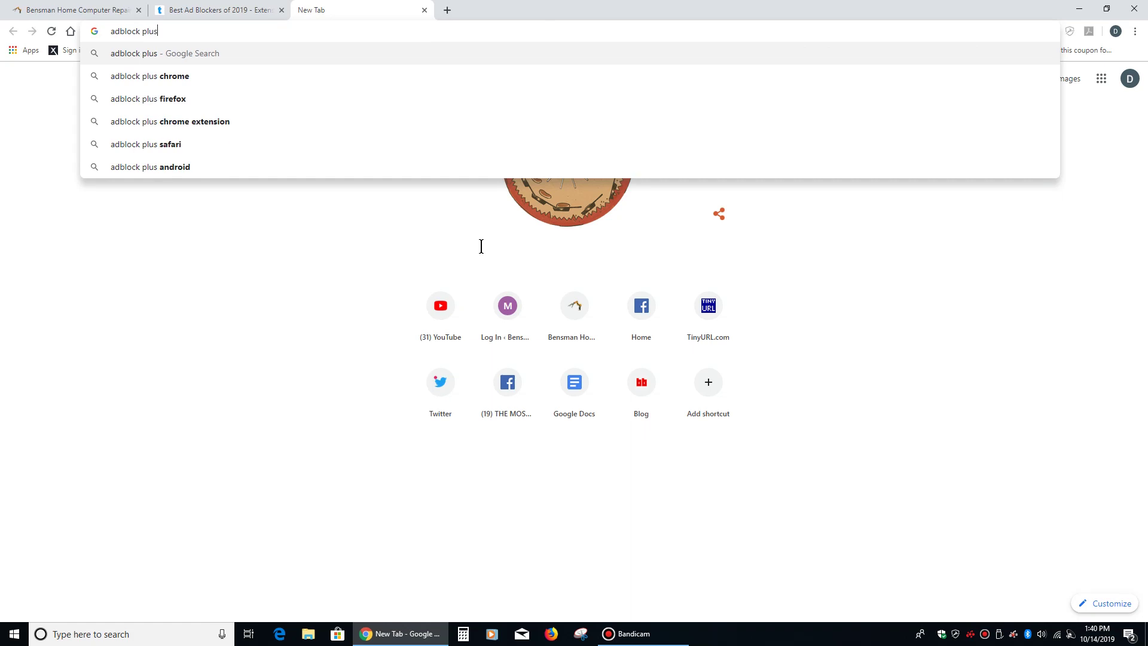
key(Return)
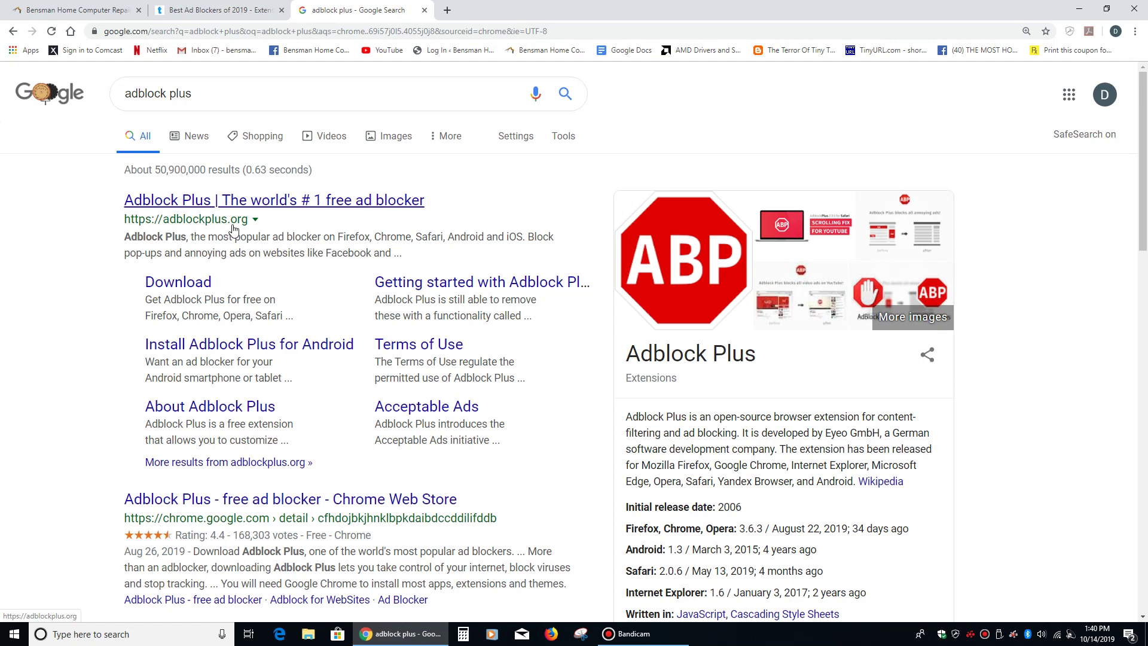
click(264, 199)
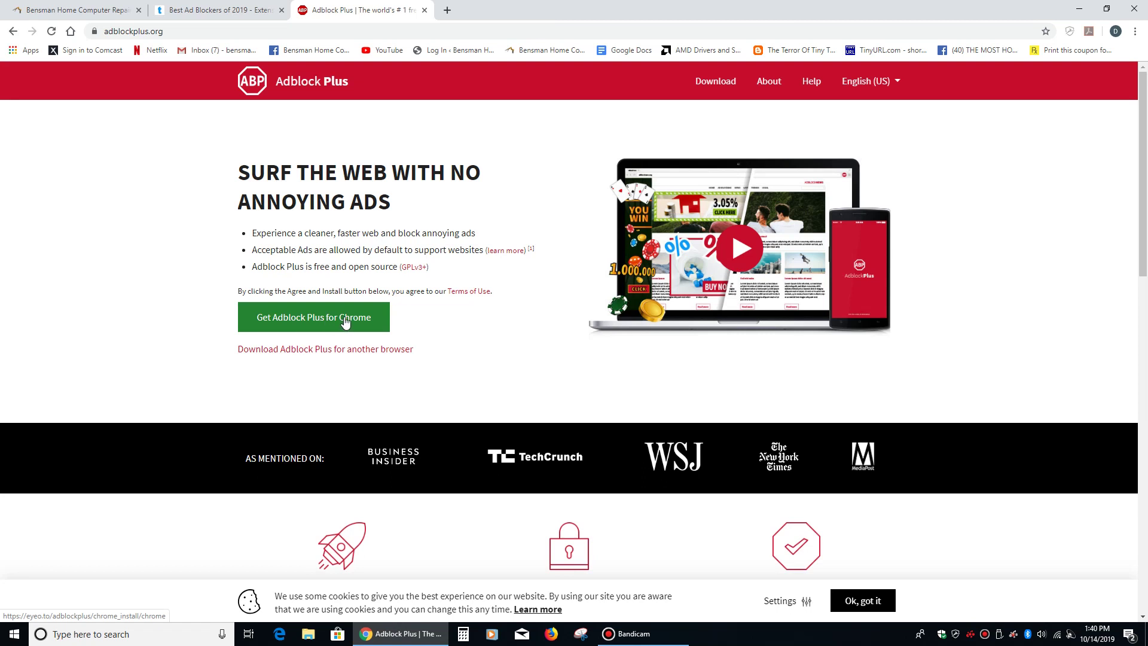
Step: Switch to Firefox, search Google for "adblock plus" and open the official adblockplus.org site there
click(550, 634)
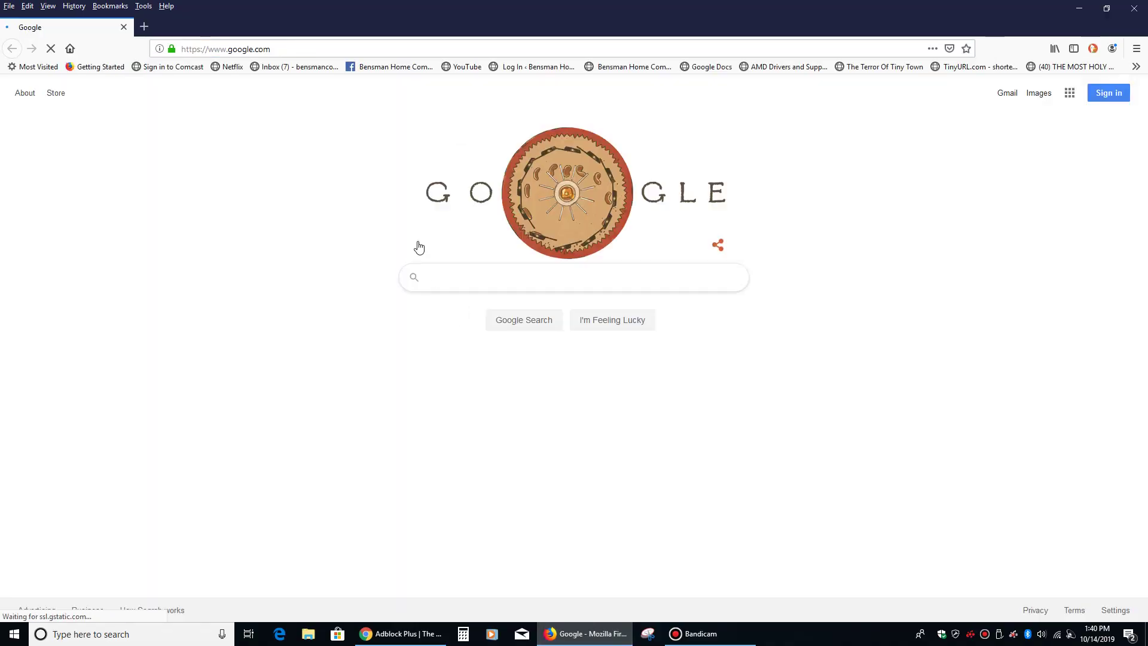
text(ad)
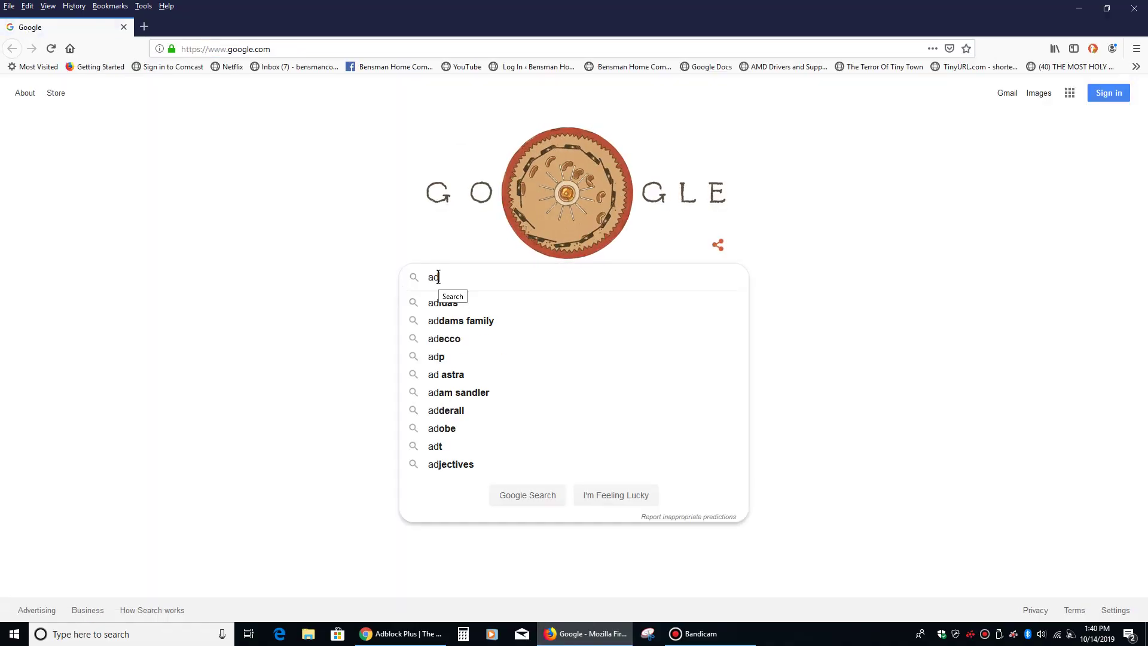
text(block )
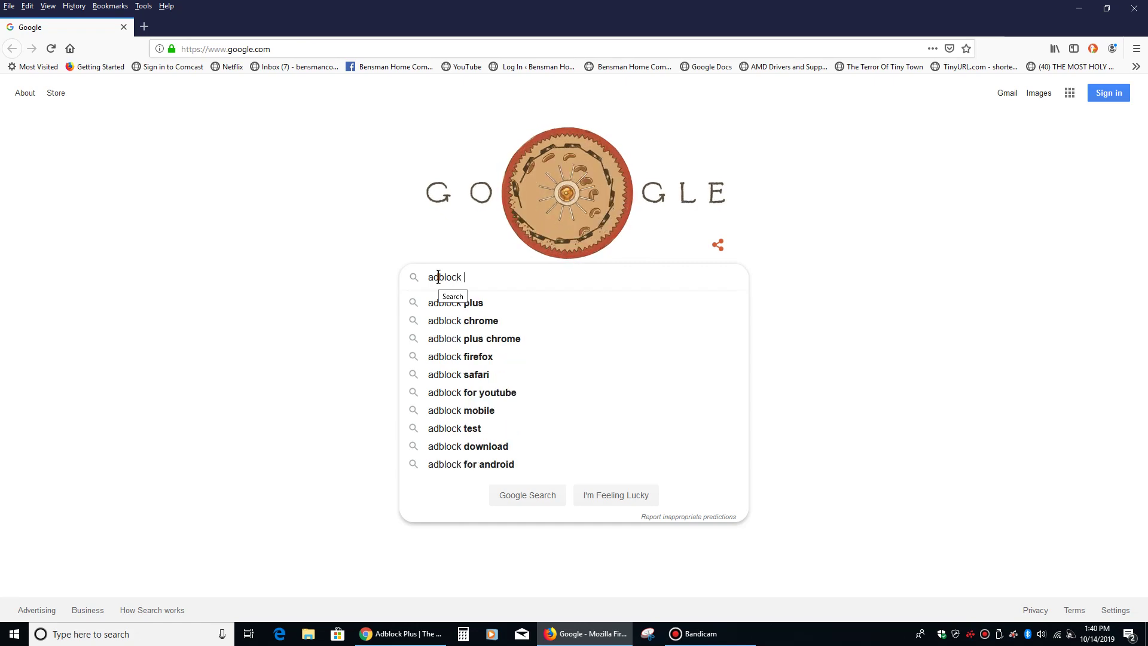
text(plus)
key(Return)
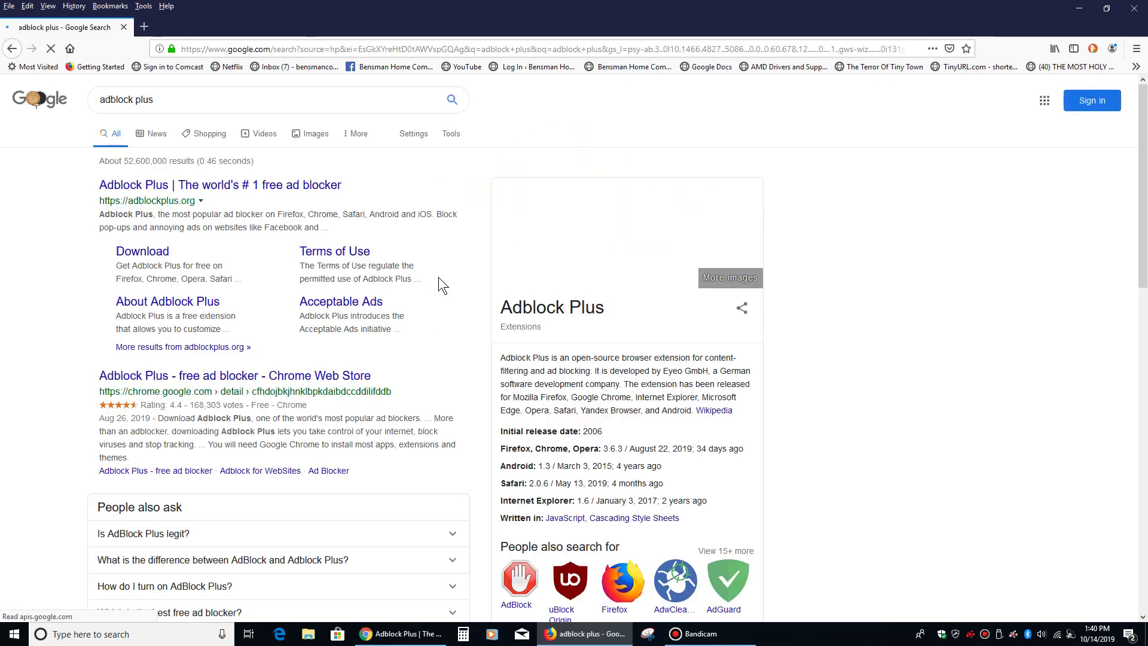
click(175, 190)
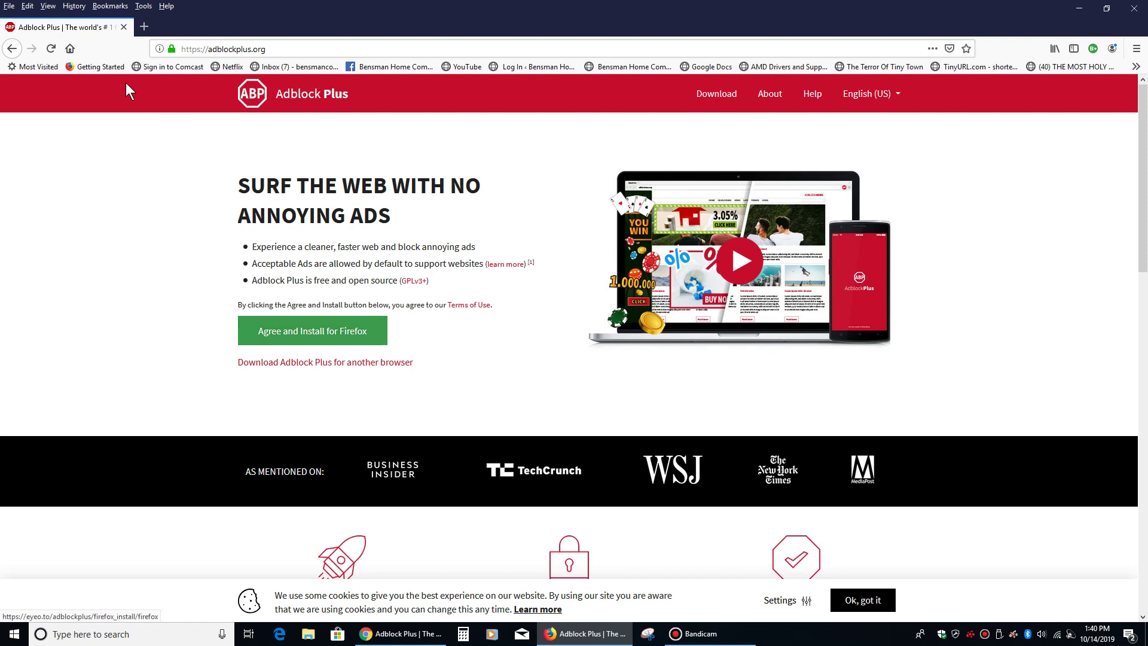
Step: Switch back to Chrome and install the Adblock Plus extension through the official site's Chrome Web Store link
click(414, 635)
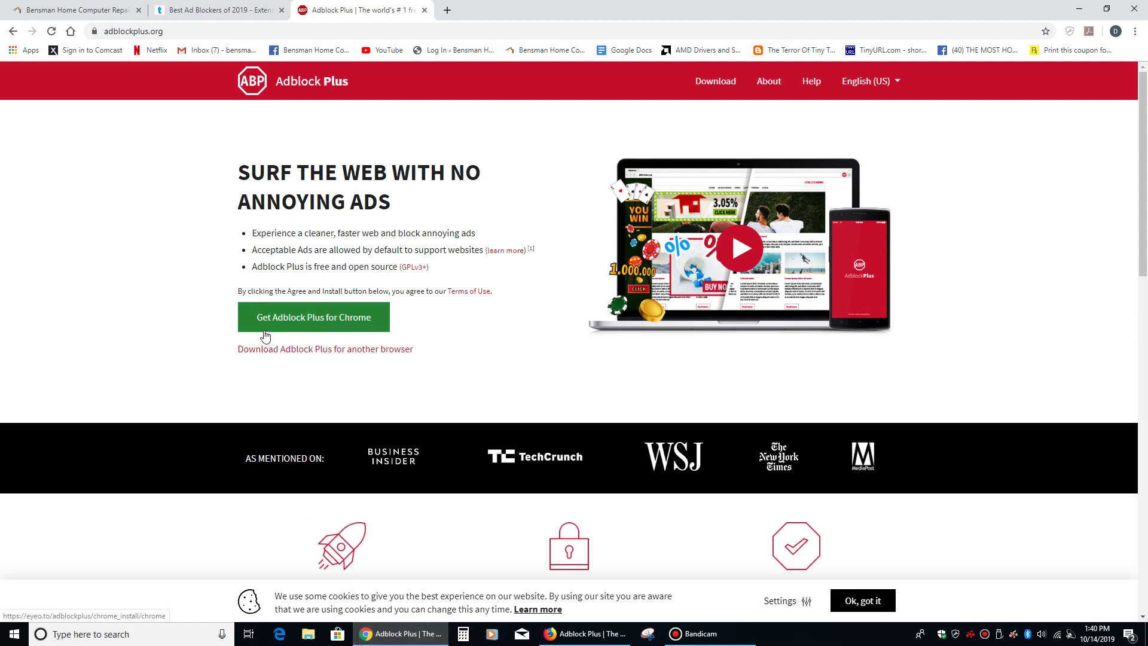
click(338, 324)
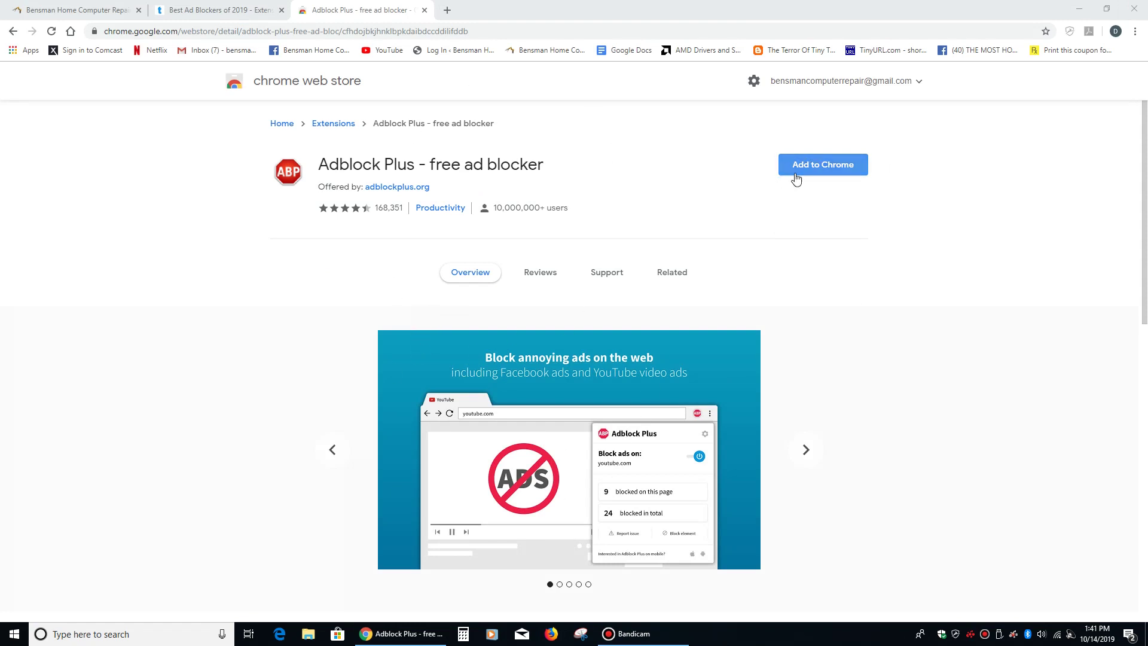
click(827, 169)
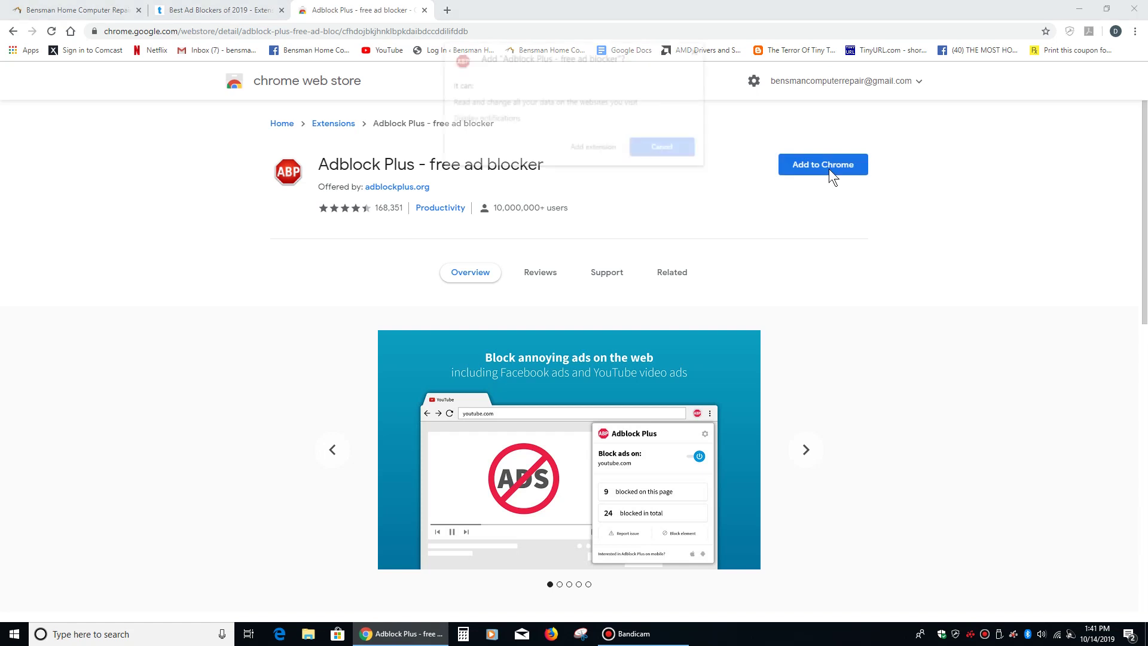
click(600, 153)
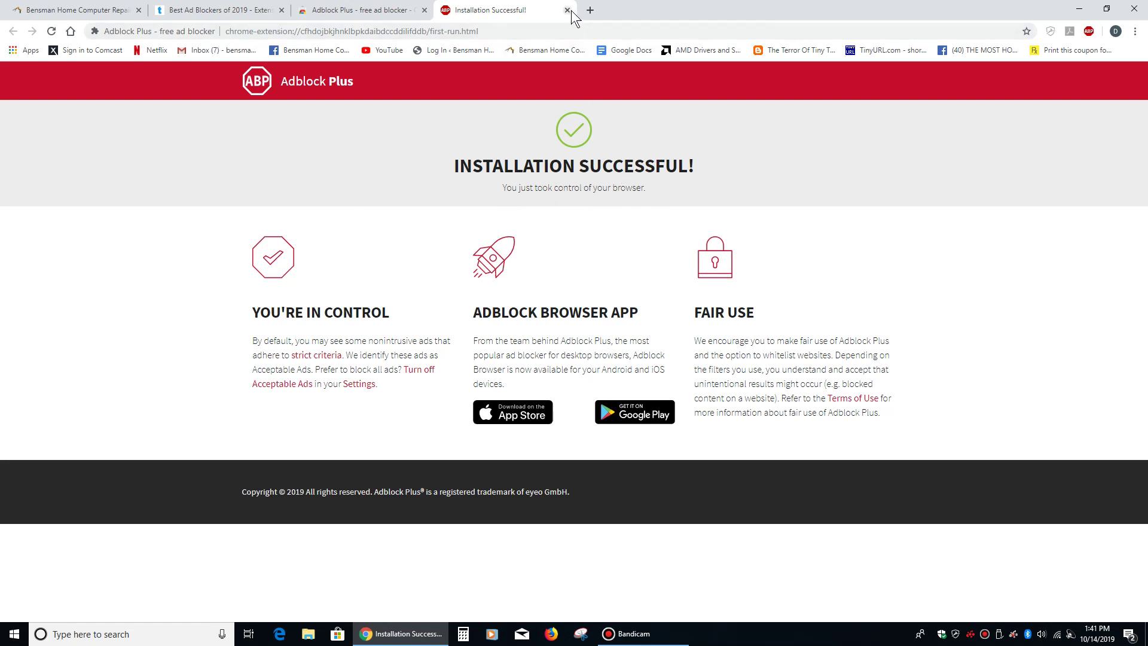
Step: Open Chrome's Extensions page to check the Adblock Plus entry
click(1135, 32)
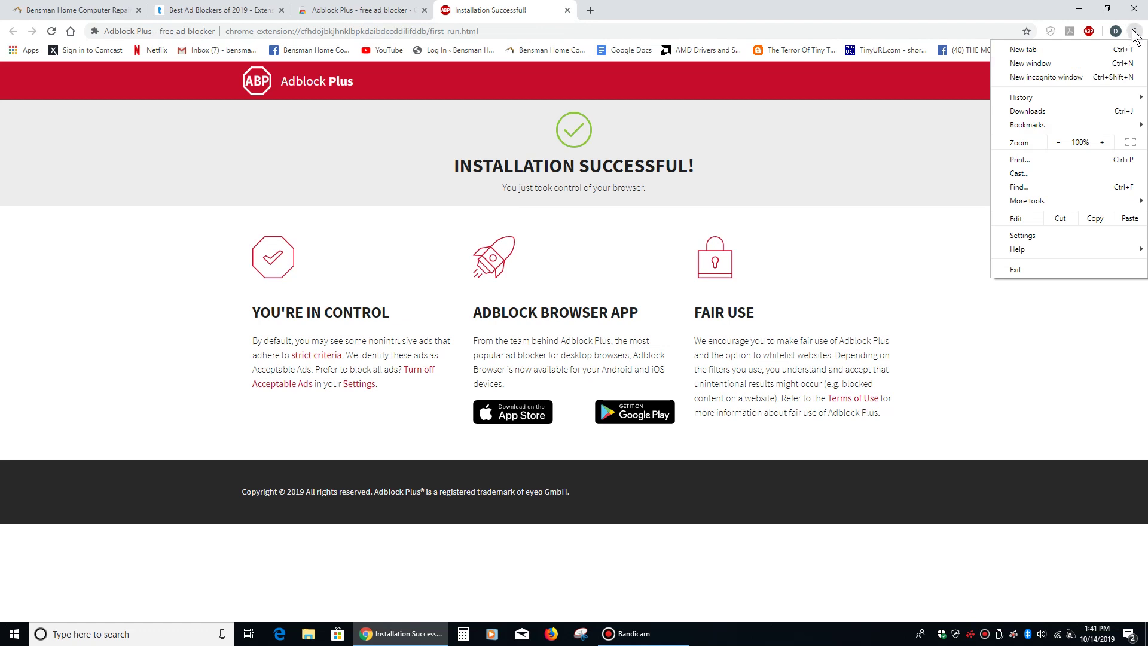
mouse_move(1040, 202)
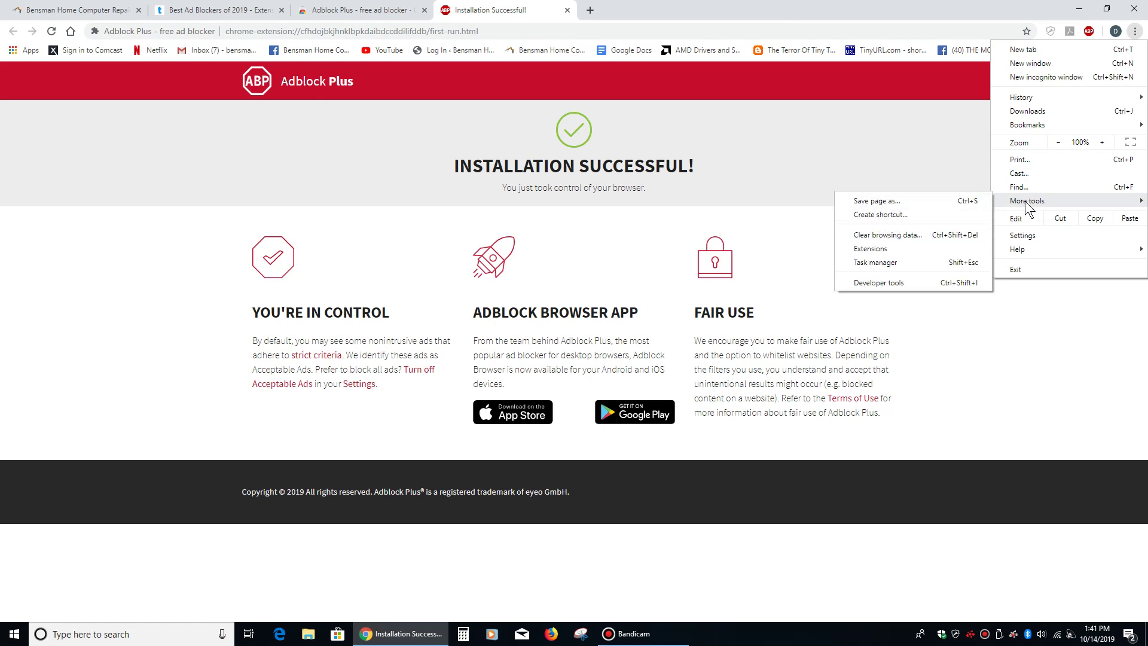
click(911, 247)
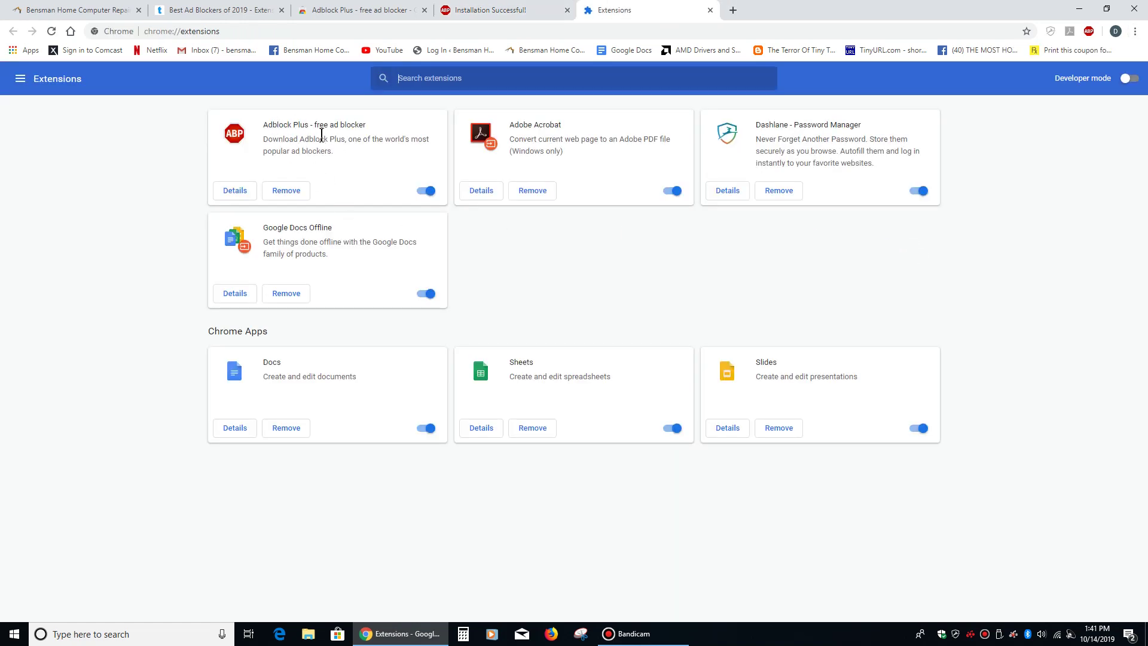
Step: Reload the Tom's Guide article on ad blockers and choose to continue with the ad blocker on
click(190, 10)
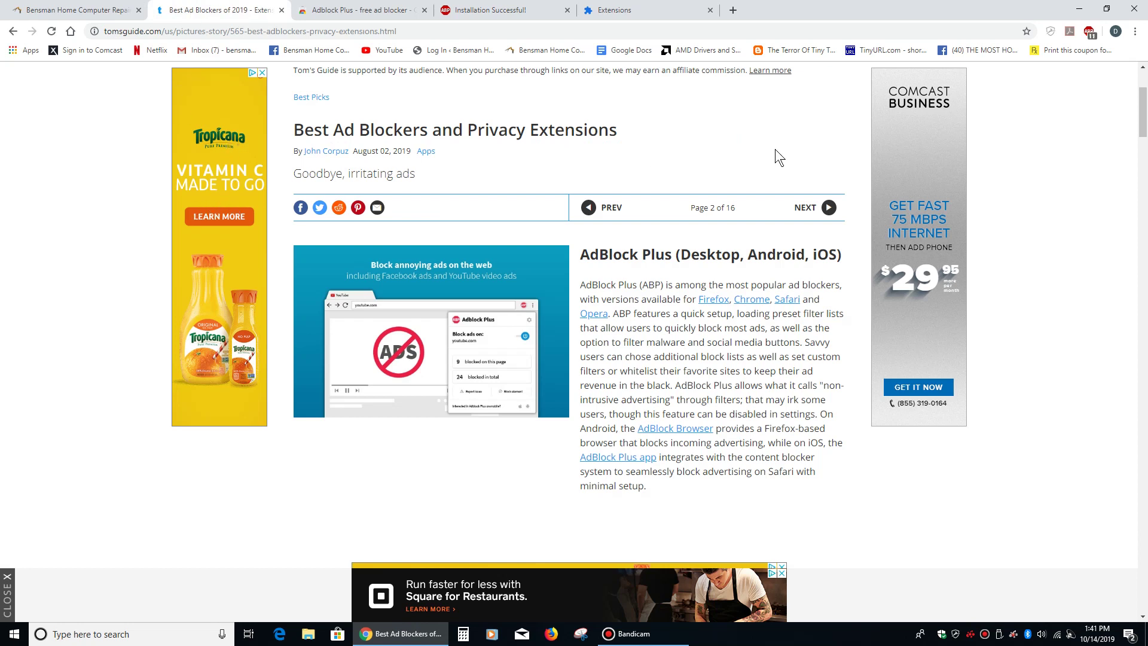
scroll(645, 214, up, 1)
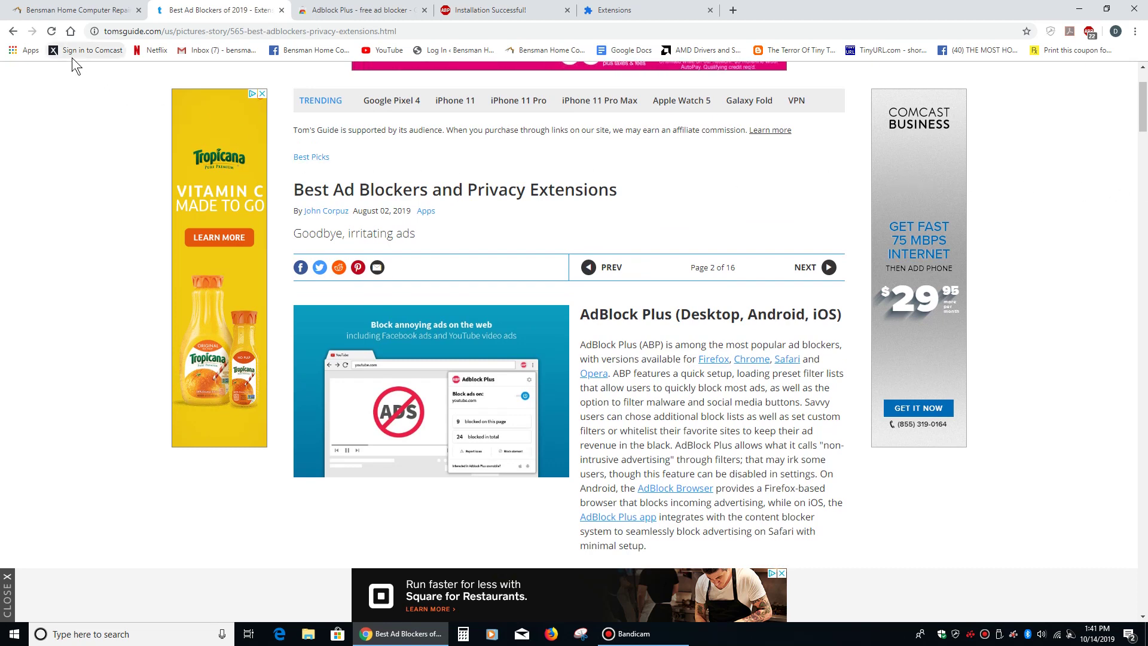
click(52, 31)
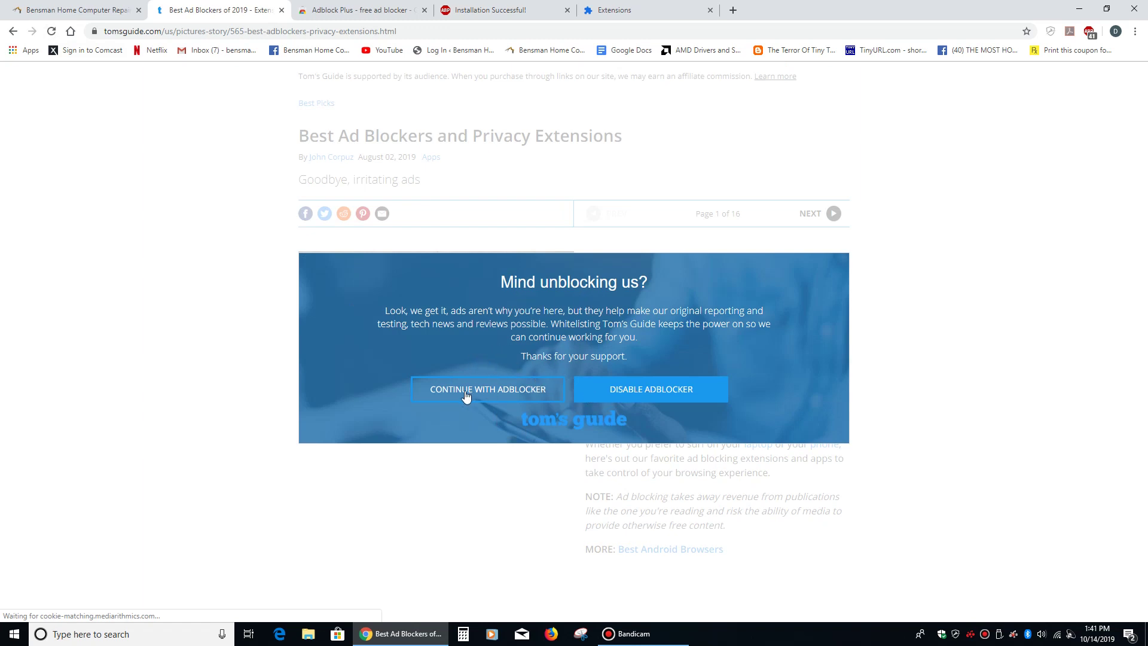
click(506, 395)
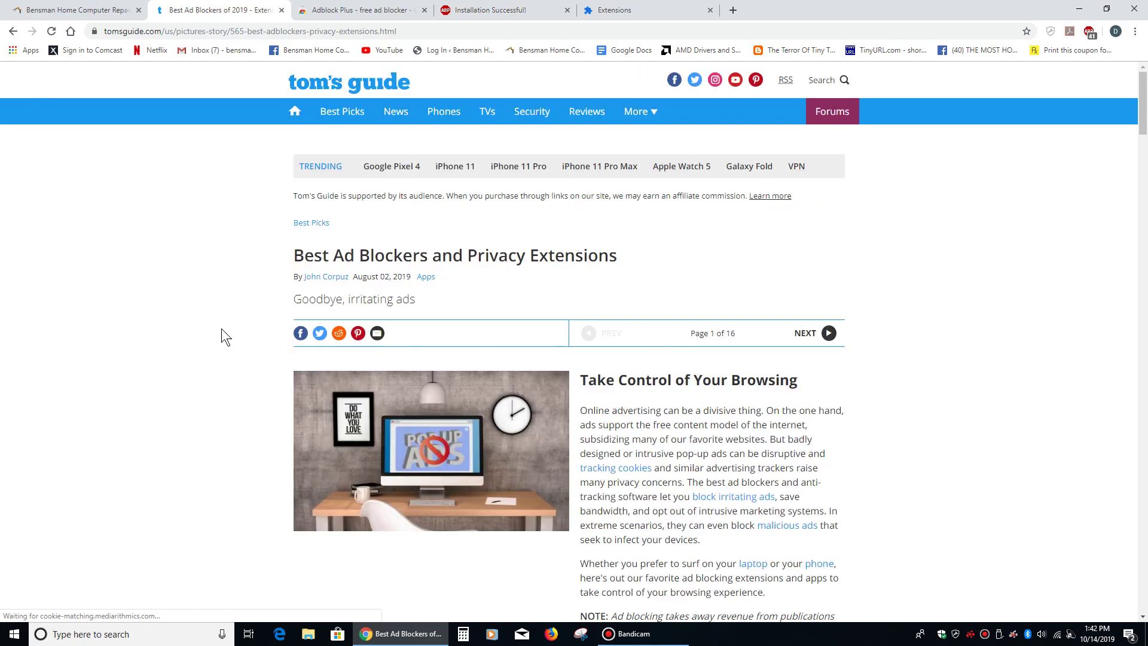
Step: Examine the reloaded article for remaining ads, then return to the Bensman Home Computer Repair page
scroll(1028, 343, down, 4)
scroll(1019, 332, down, 9)
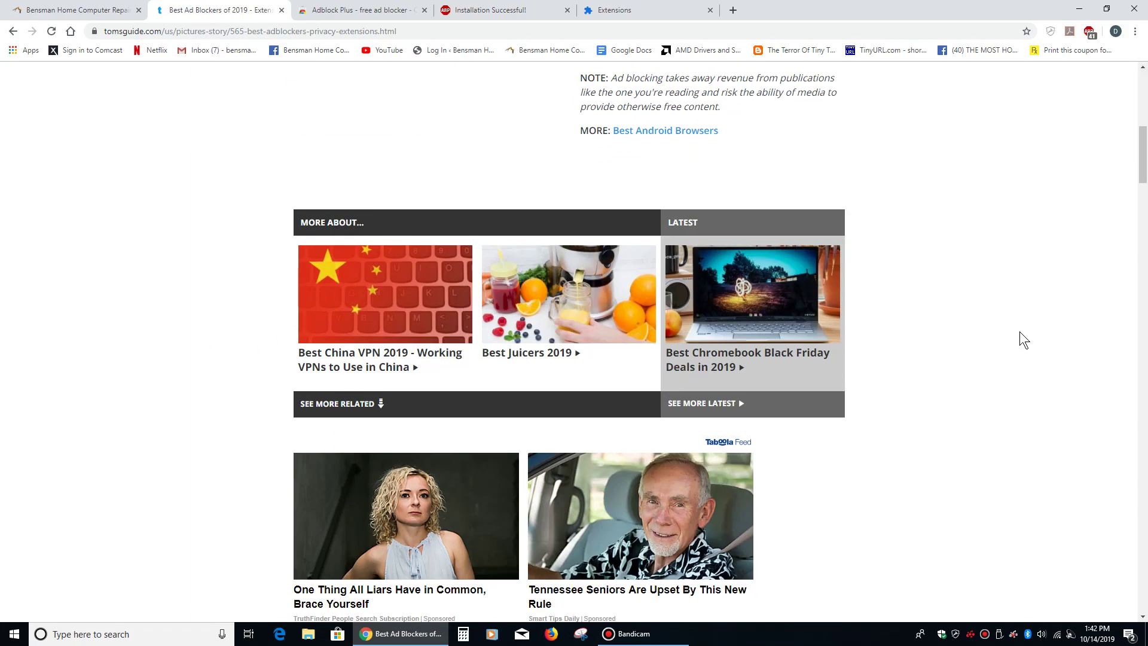
scroll(1019, 333, up, 13)
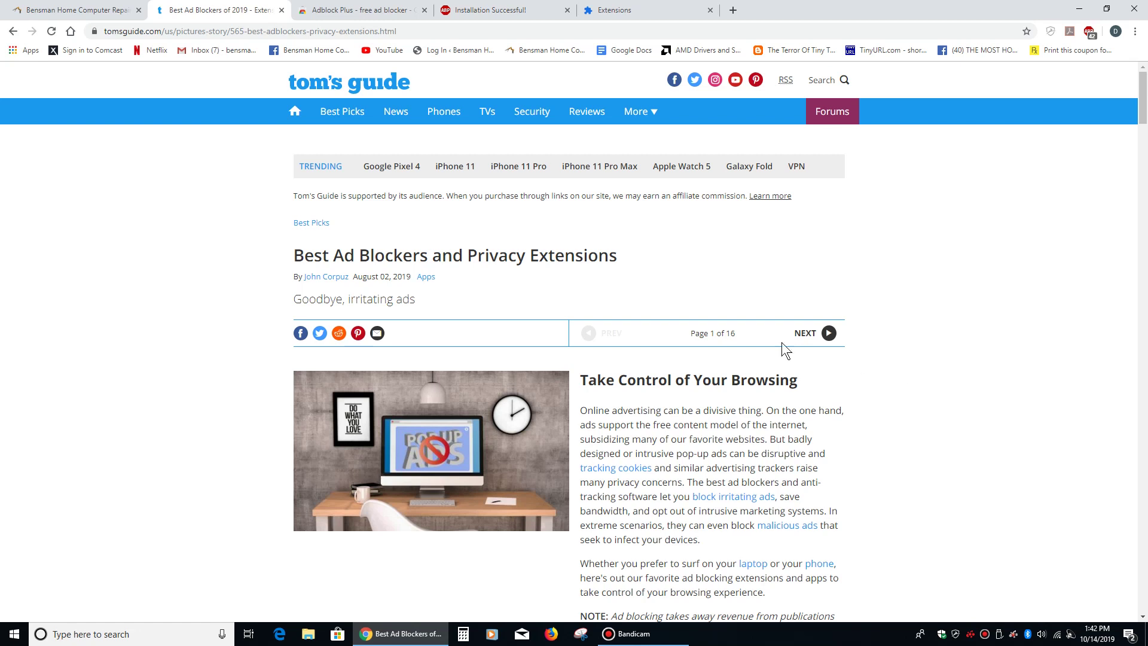
click(98, 11)
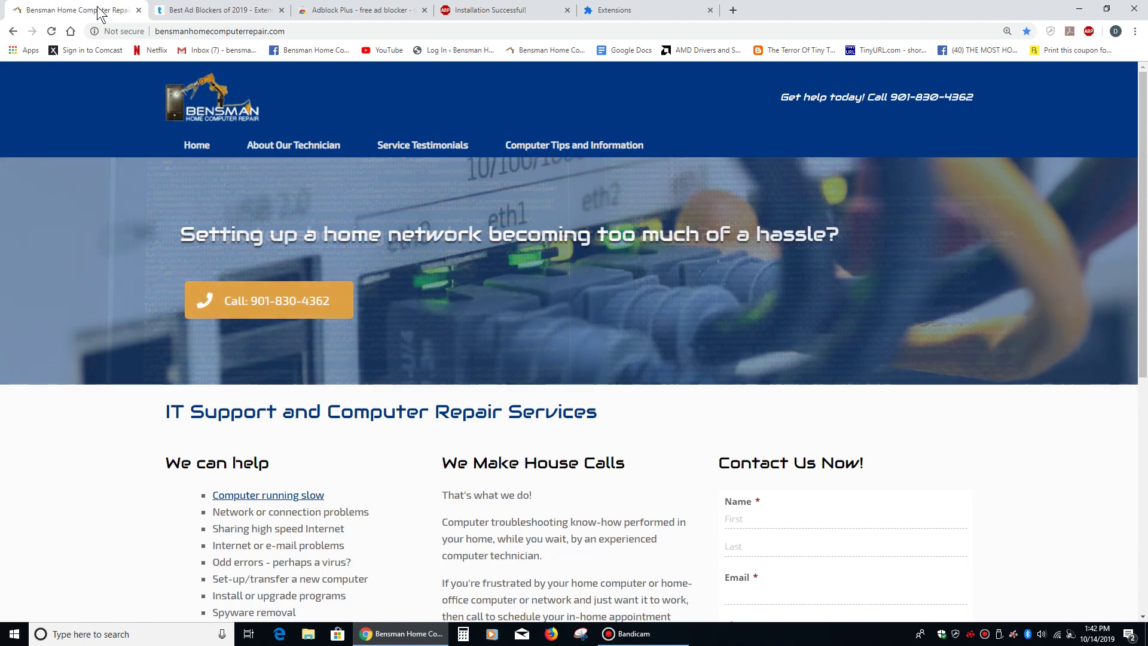